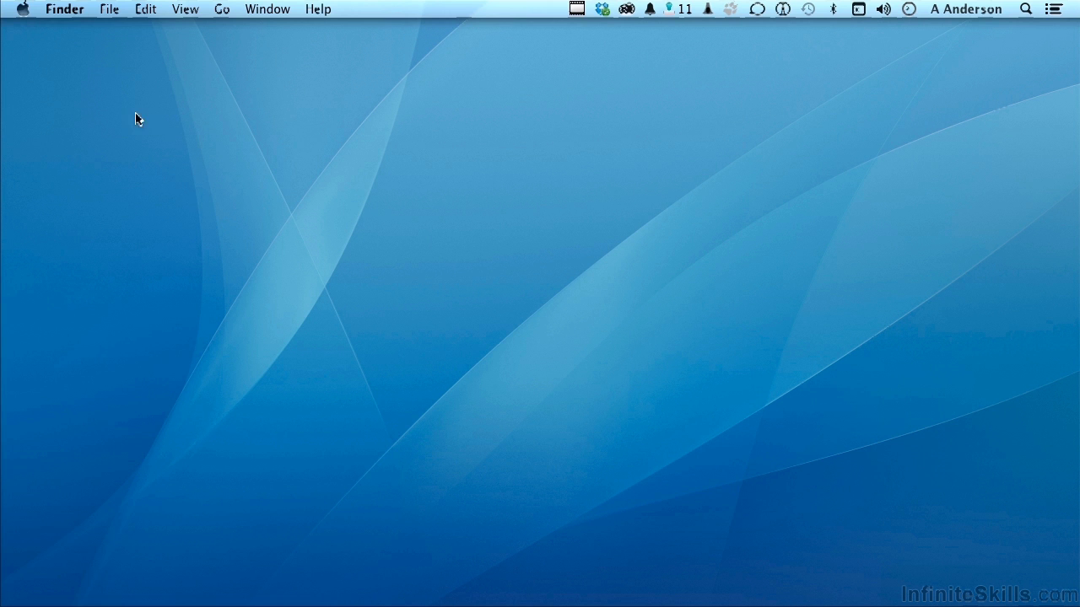
Open Finder Preferences and check Hard disks, External disks, CDs, DVDs and iPods, and Connected servers.
left_click(73, 9)
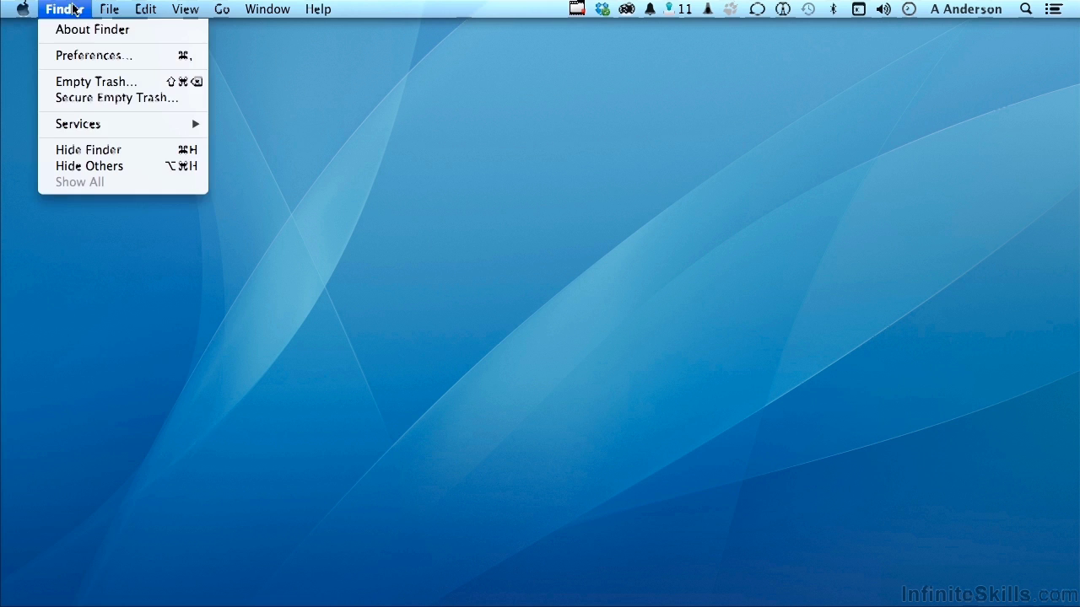
left_click(83, 56)
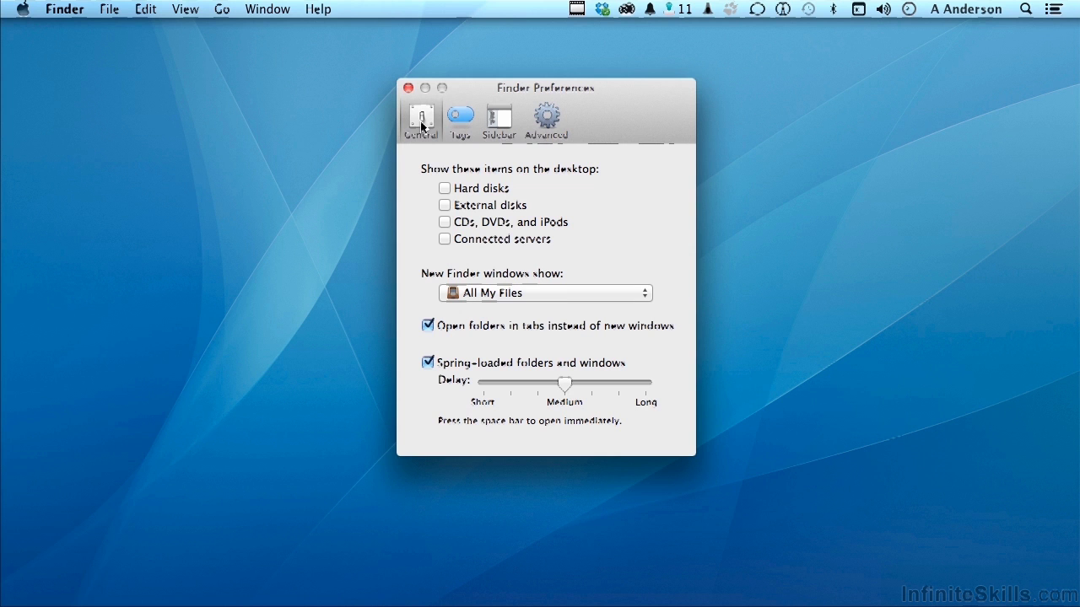
left_click(445, 189)
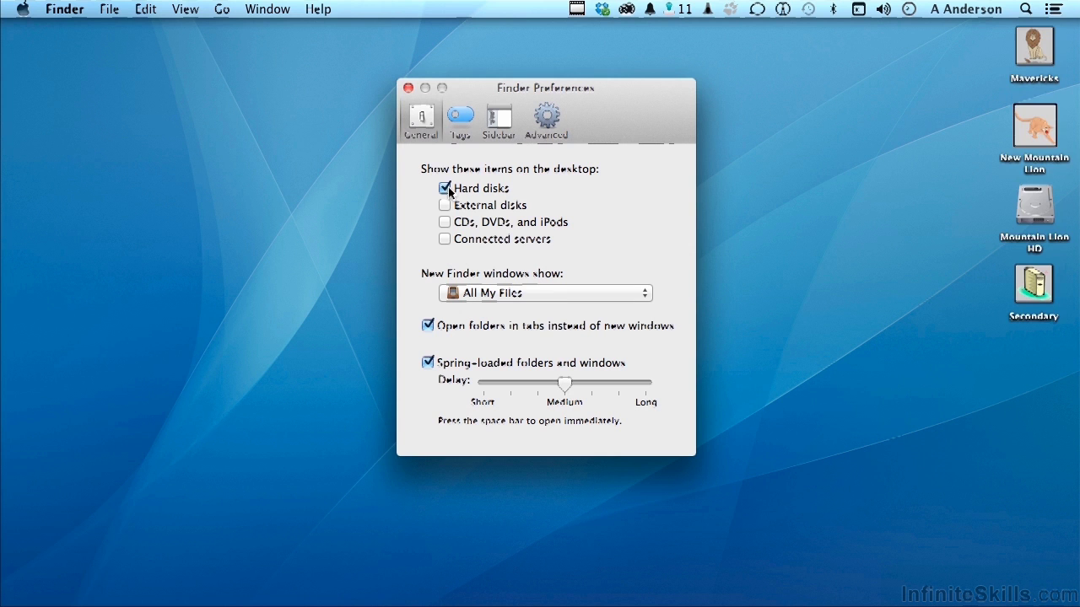
left_click(444, 206)
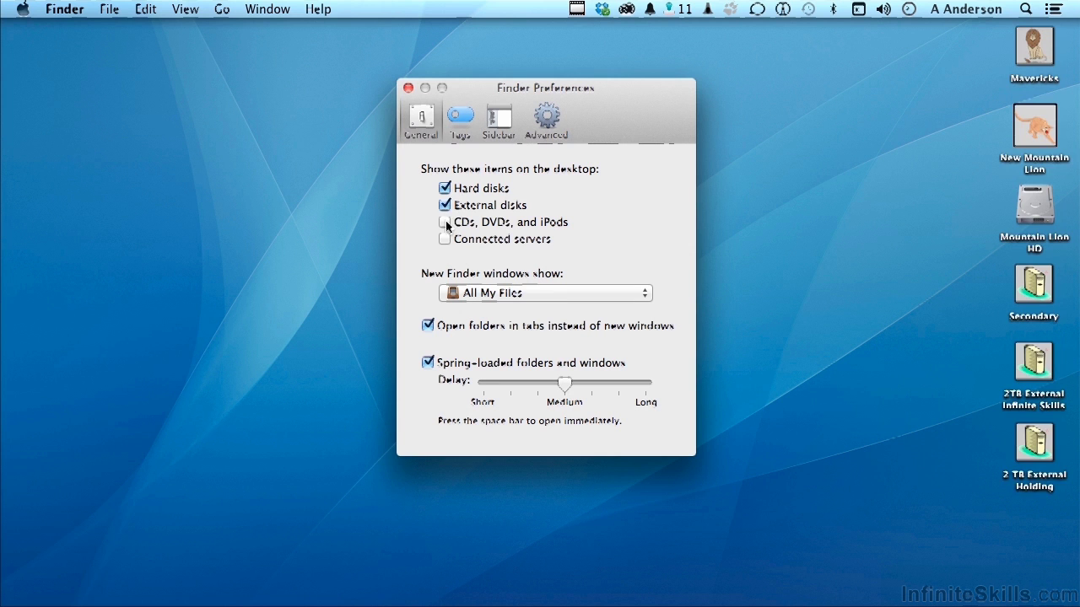
left_click(445, 223)
left_click(444, 240)
left_click(557, 294)
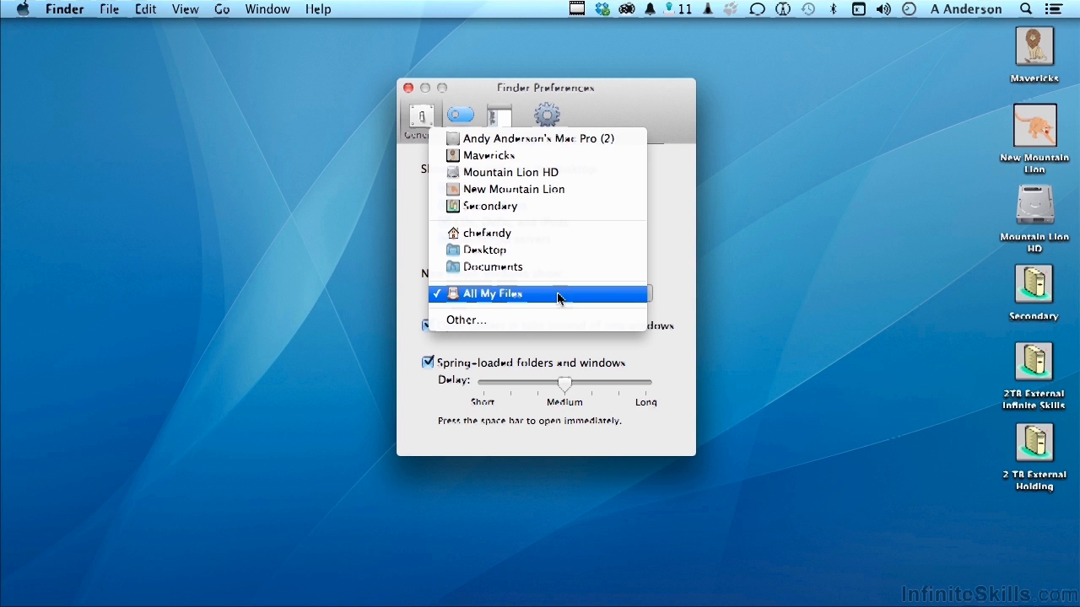
left_click(557, 295)
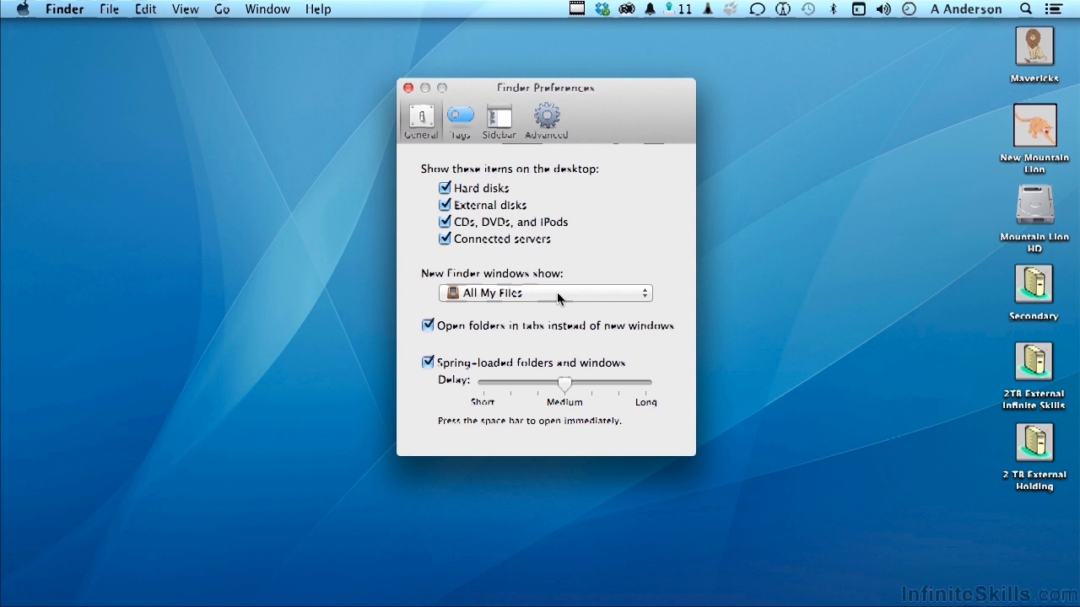
left_click(779, 222)
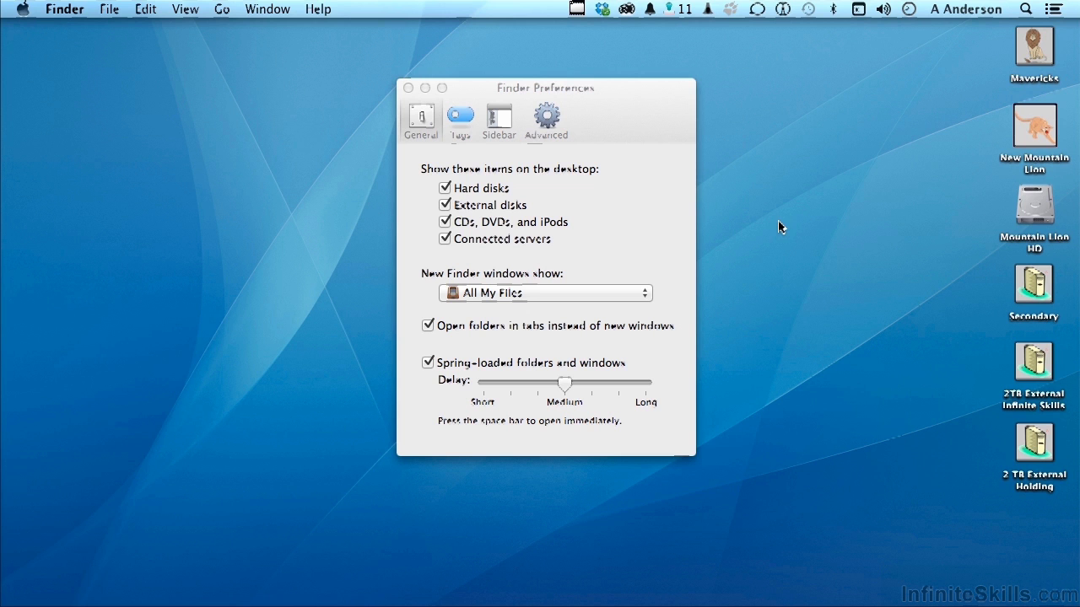
key("super+n")
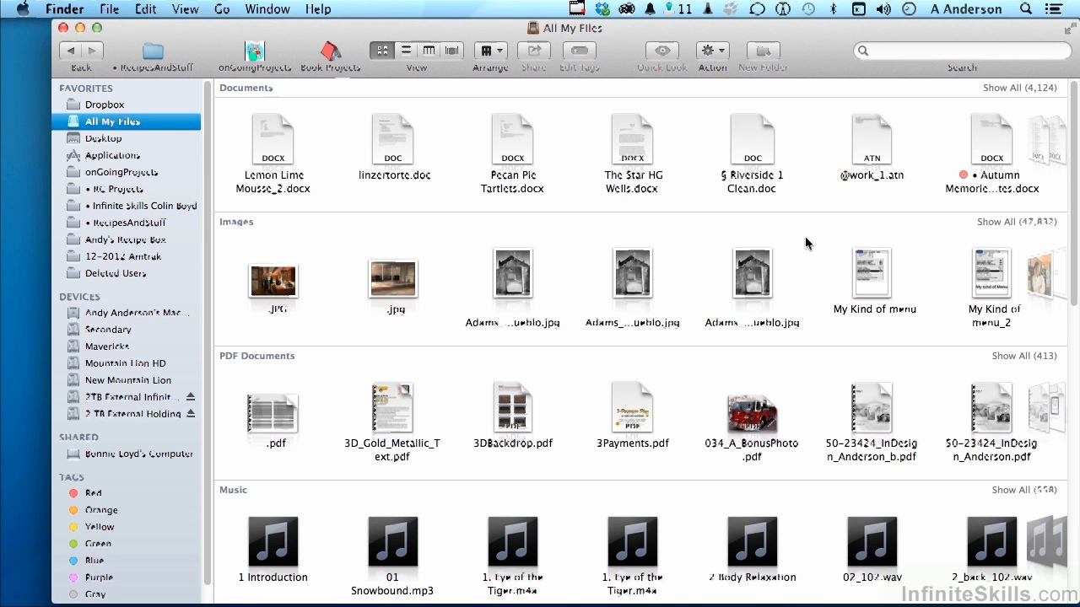
key("super+w")
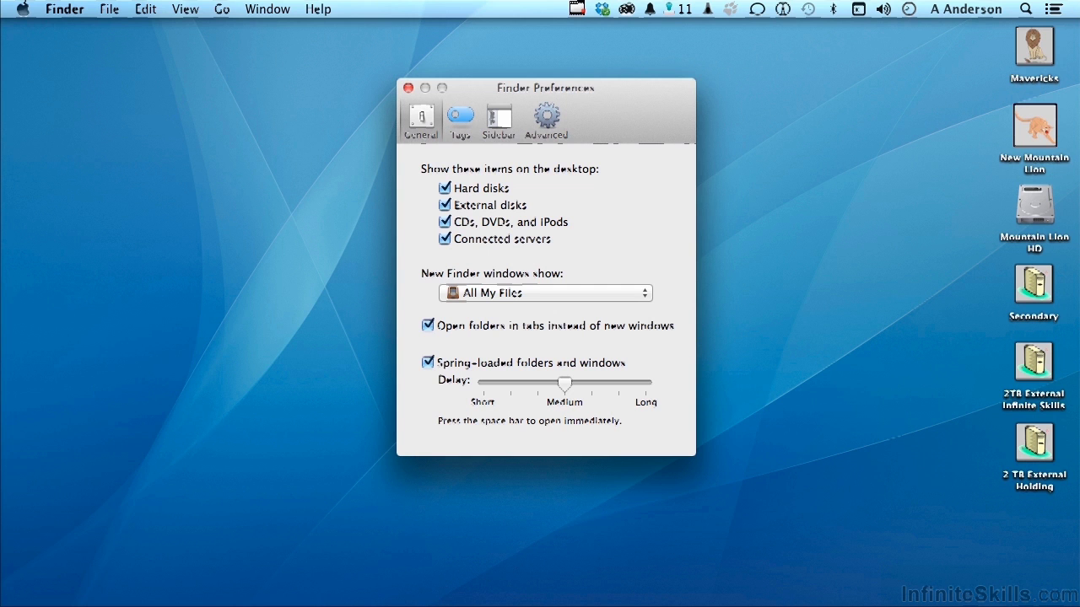
Drag the Holding Folder onto the desktop beside the drive icons, then Quick Look it.
left_click_drag(95, 575, 837, 511)
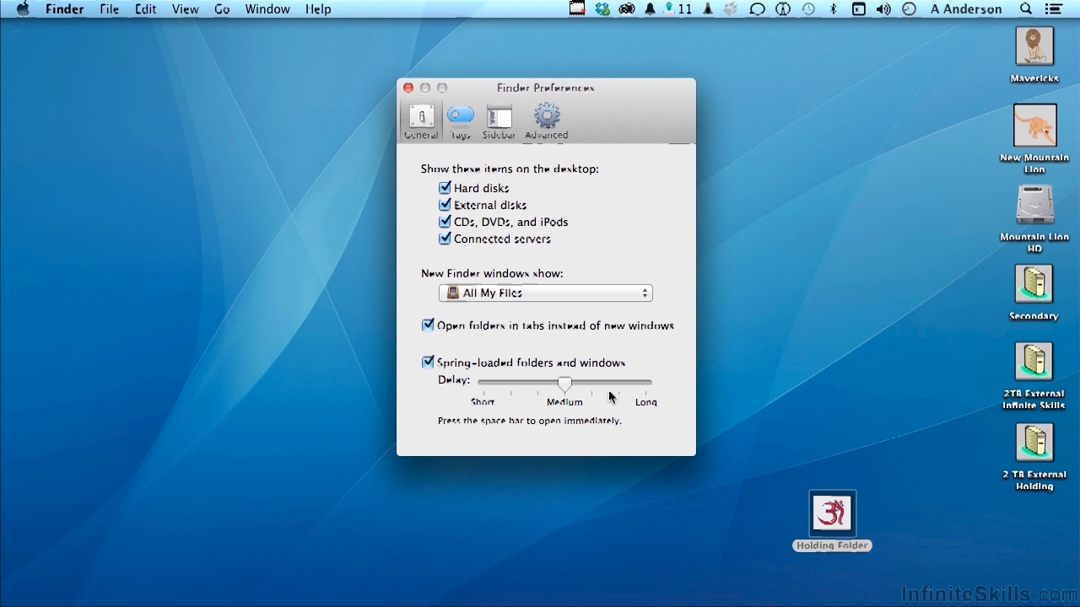
left_click_drag(830, 512, 853, 397)
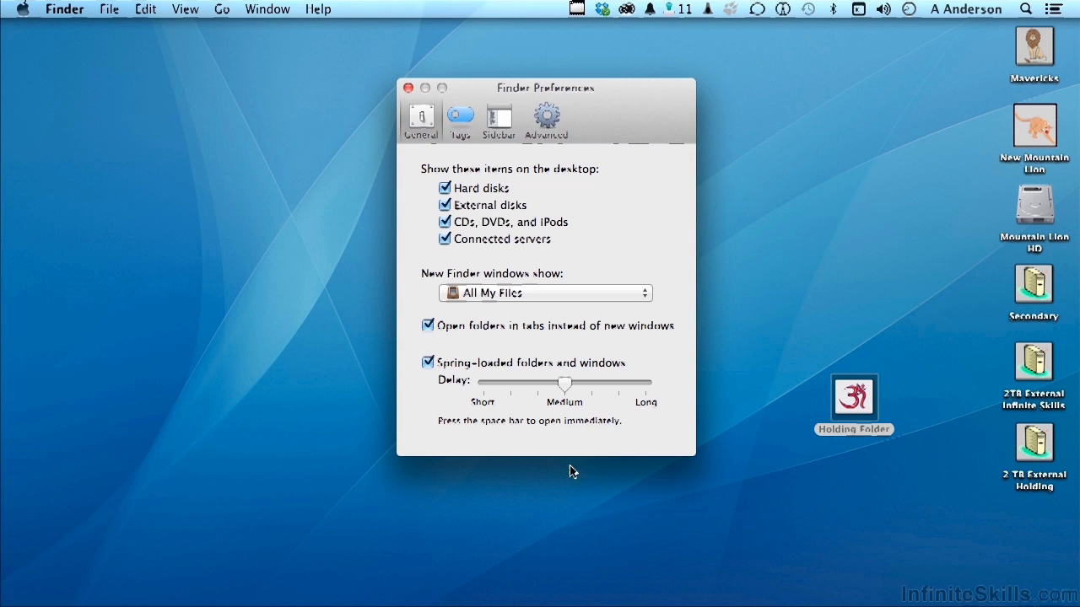
left_click(852, 400)
key("space")
key("space")
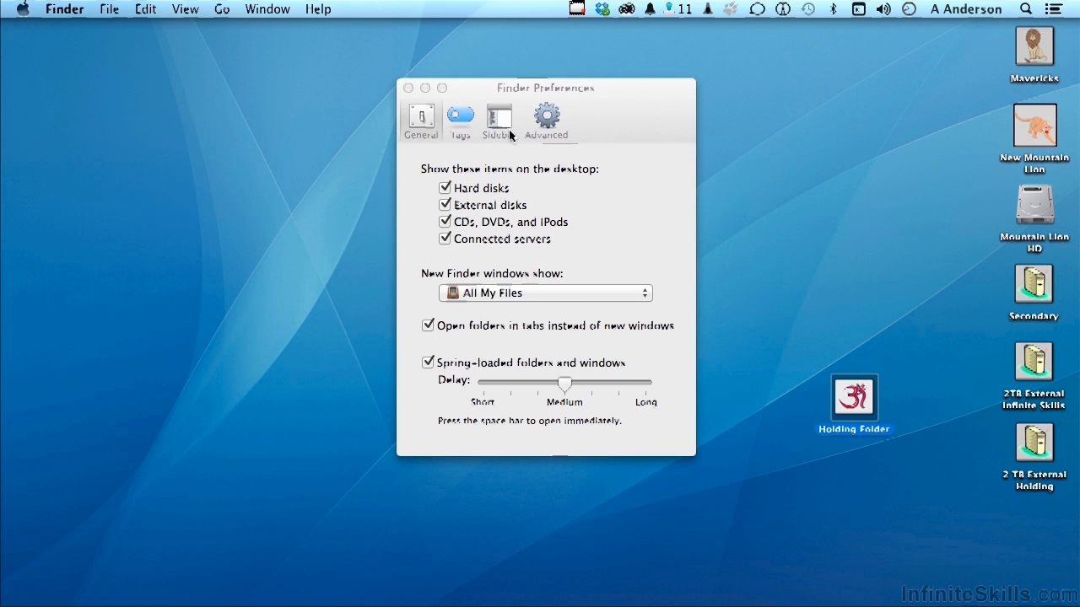
From the Tags settings, open Holding Folder and give bottles.tif the Blue tag.
left_click(458, 119)
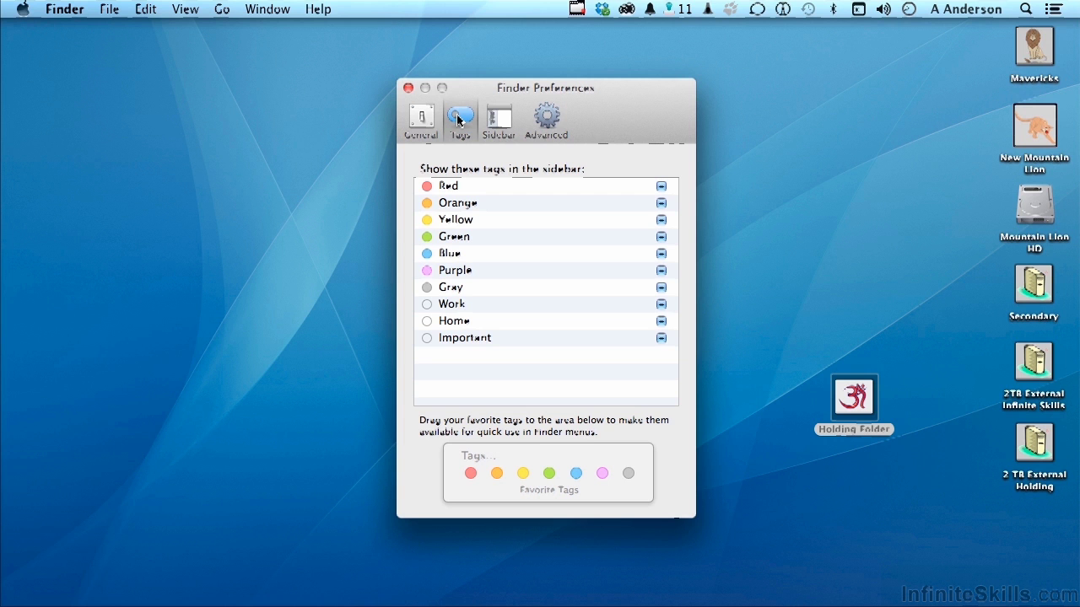
double_click(851, 404)
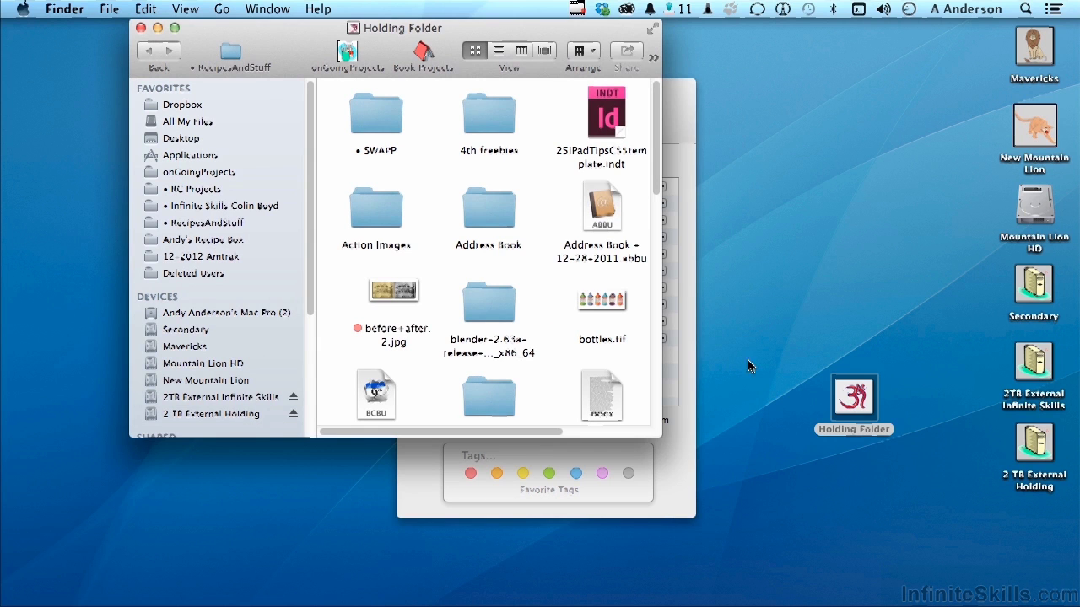
left_click(612, 302)
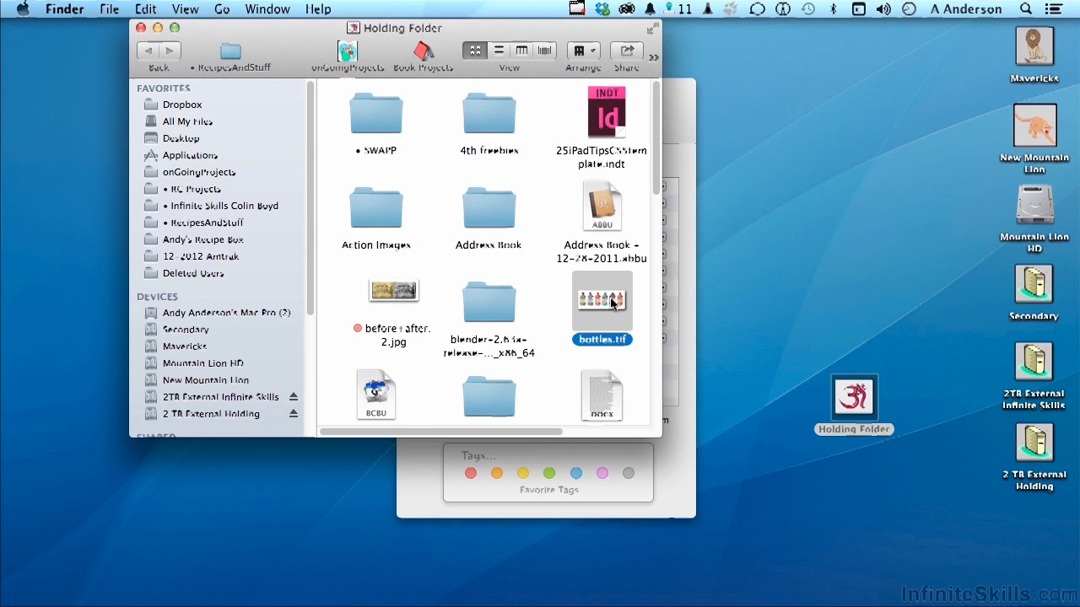
right_click(612, 302)
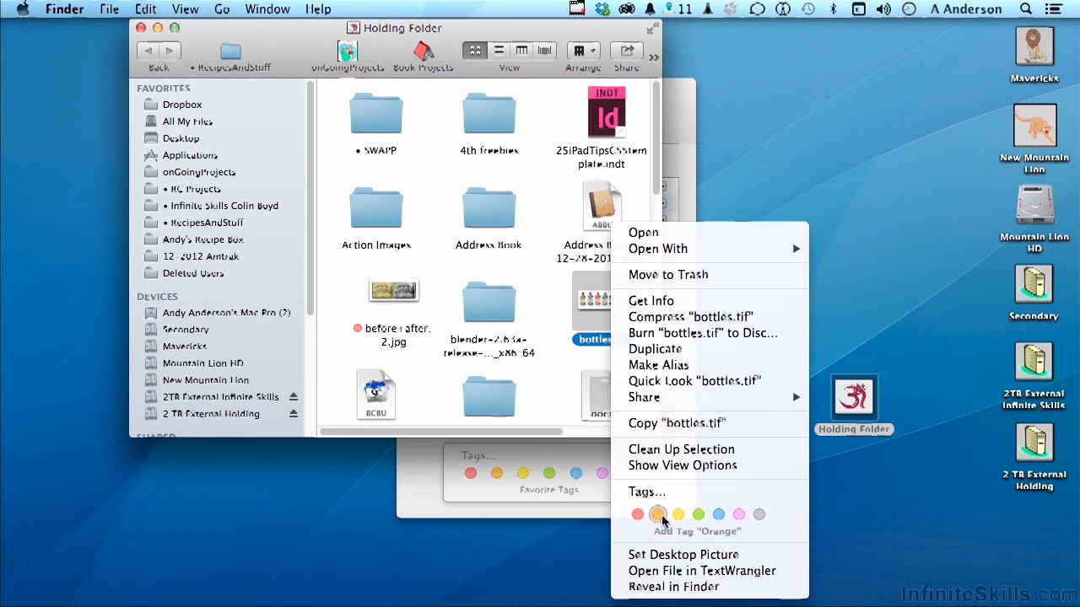
left_click(714, 516)
Check the tagged file, close the Holding Folder window and begin renaming the Red tag.
left_click(603, 370)
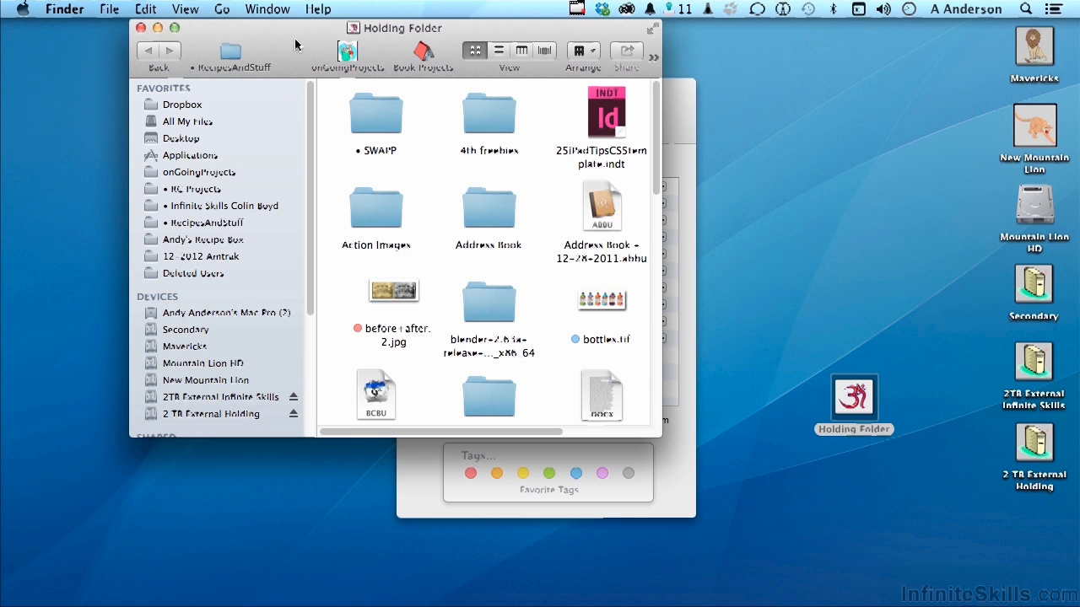
key("super+w")
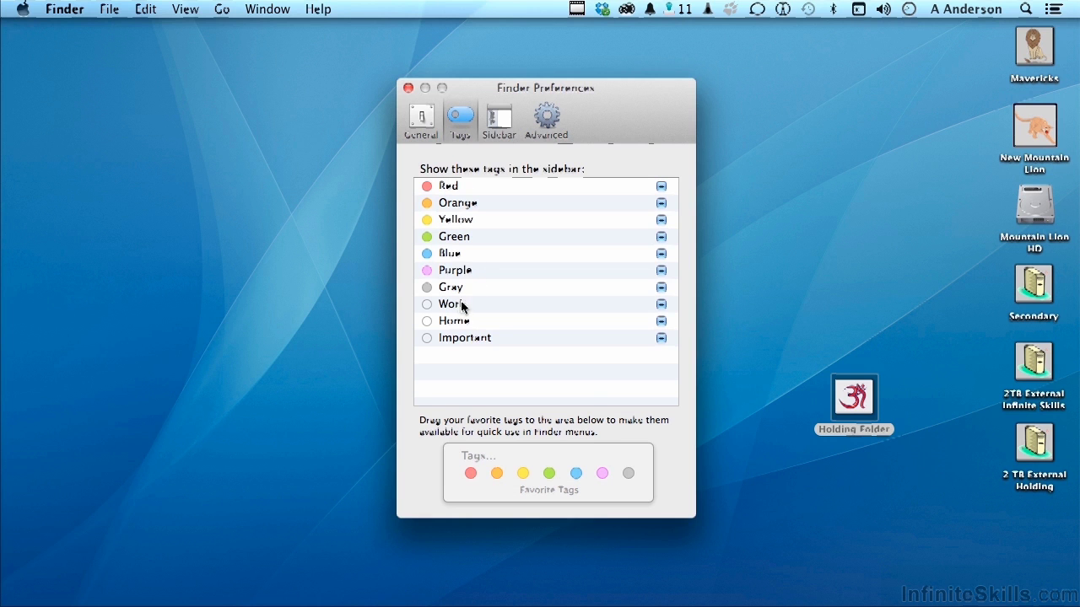
double_click(458, 185)
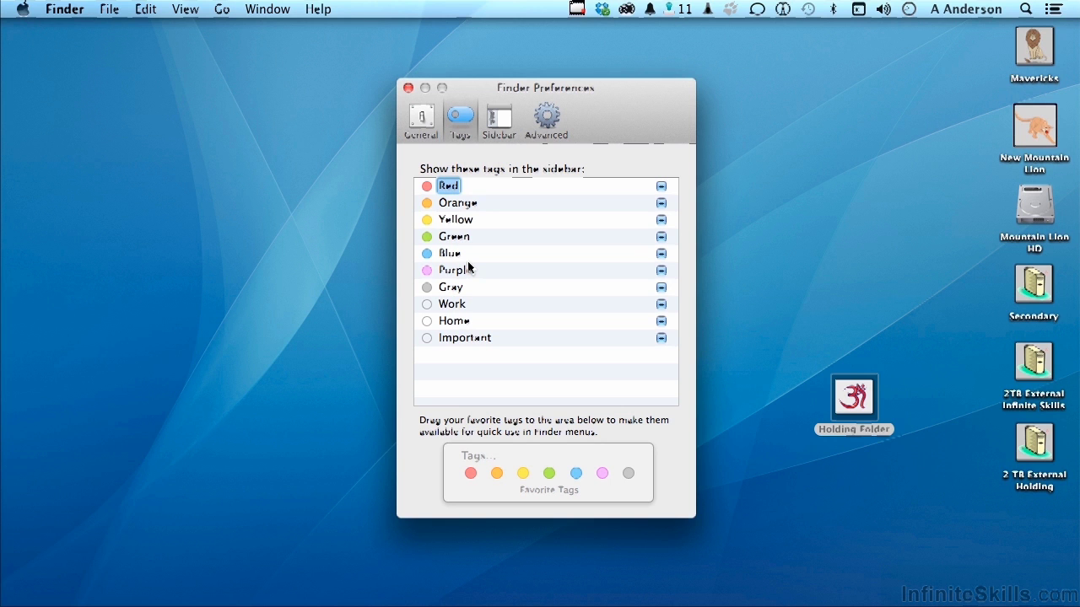
left_click(503, 124)
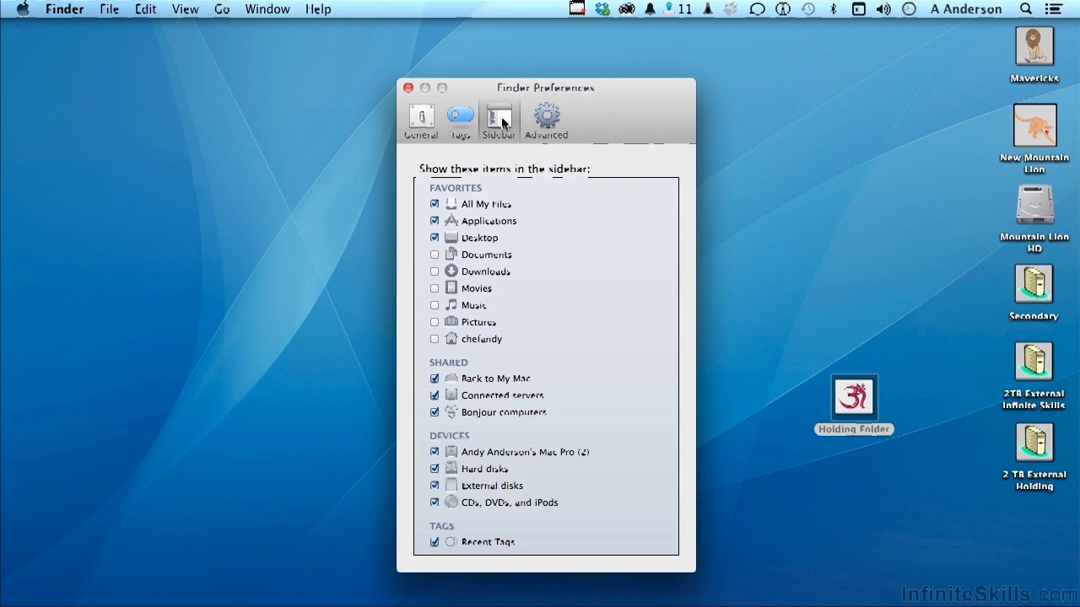
double_click(1036, 45)
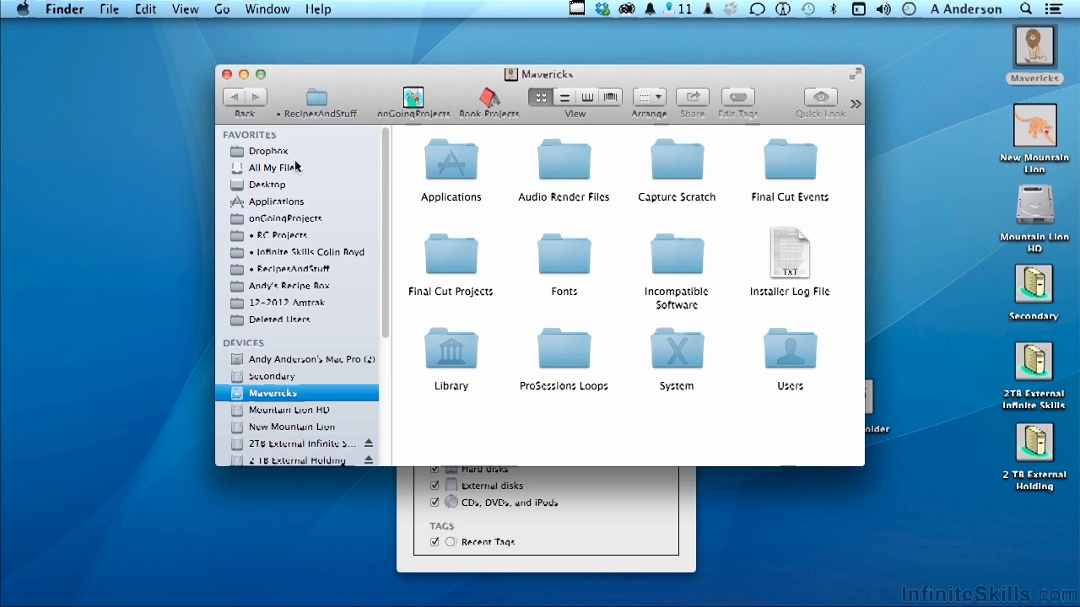
left_click(270, 187)
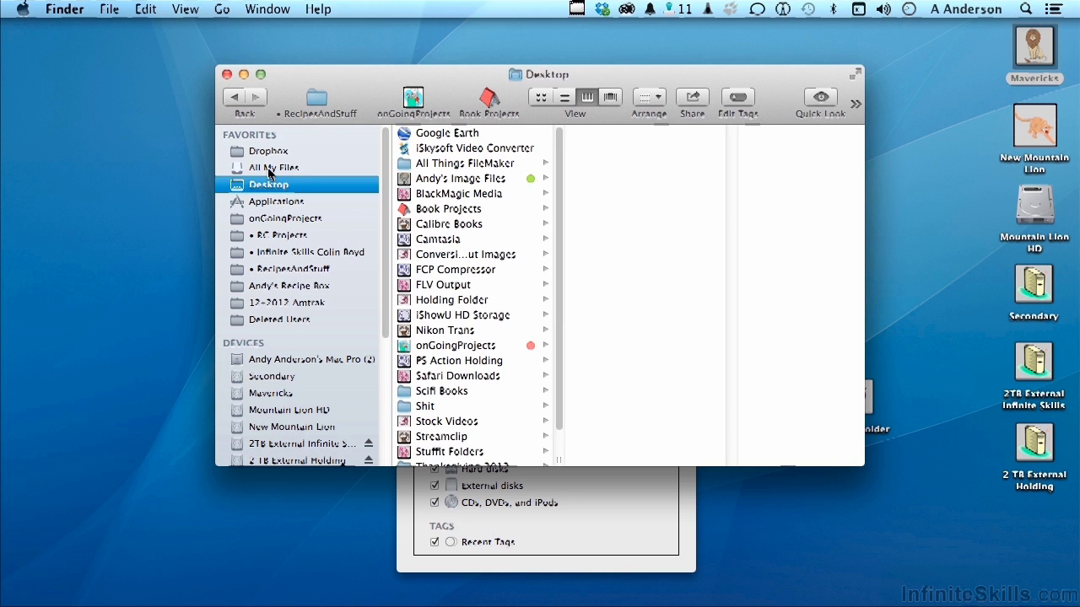
left_click(270, 171)
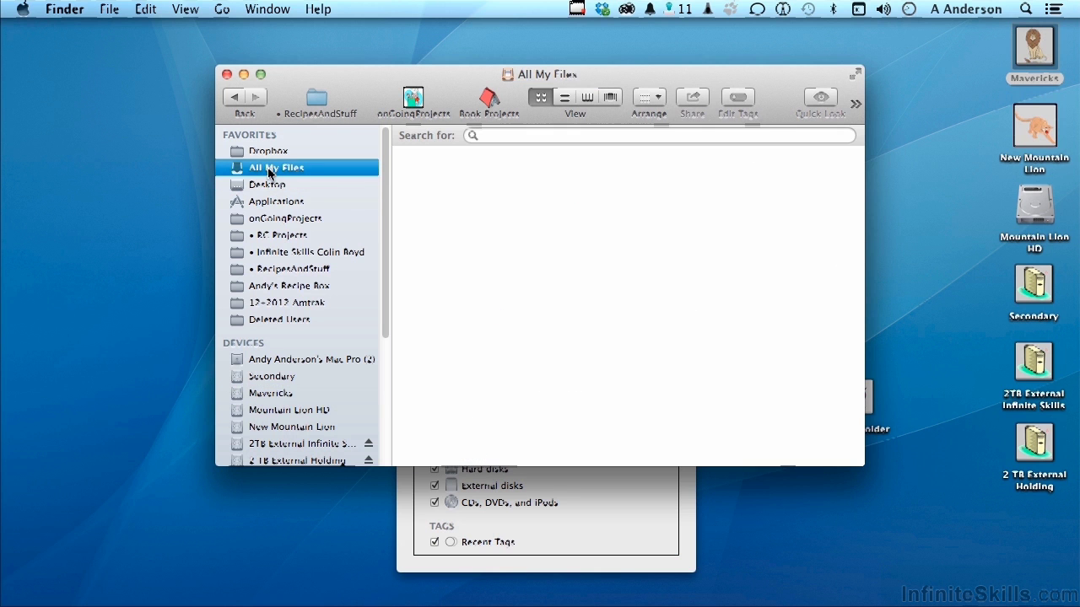
left_click(226, 74)
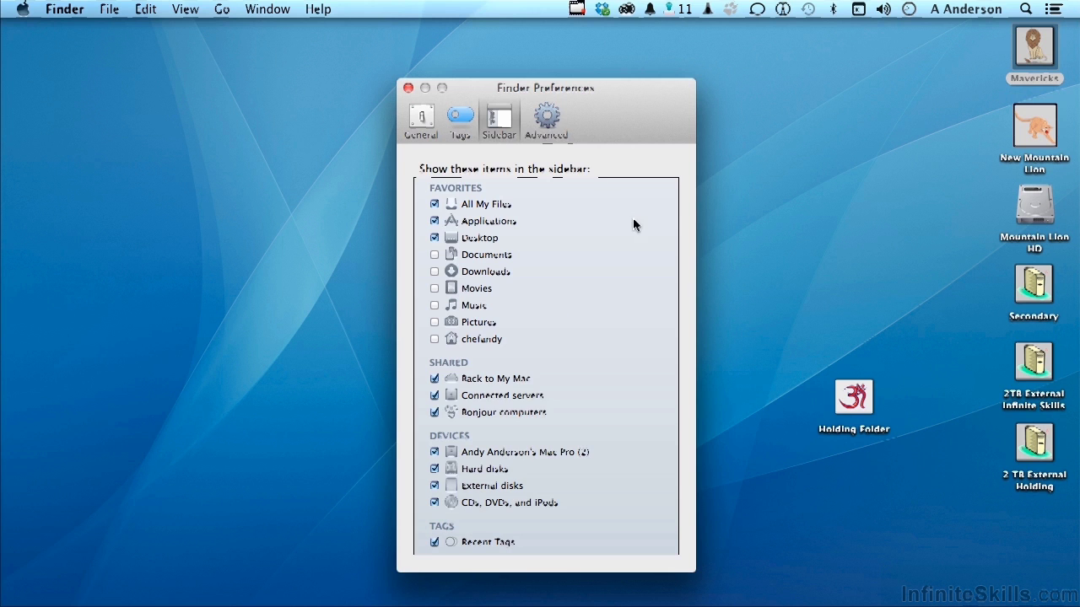
Show the Advanced pane of Finder Preferences with extension, Trash warning and search options.
left_click(547, 122)
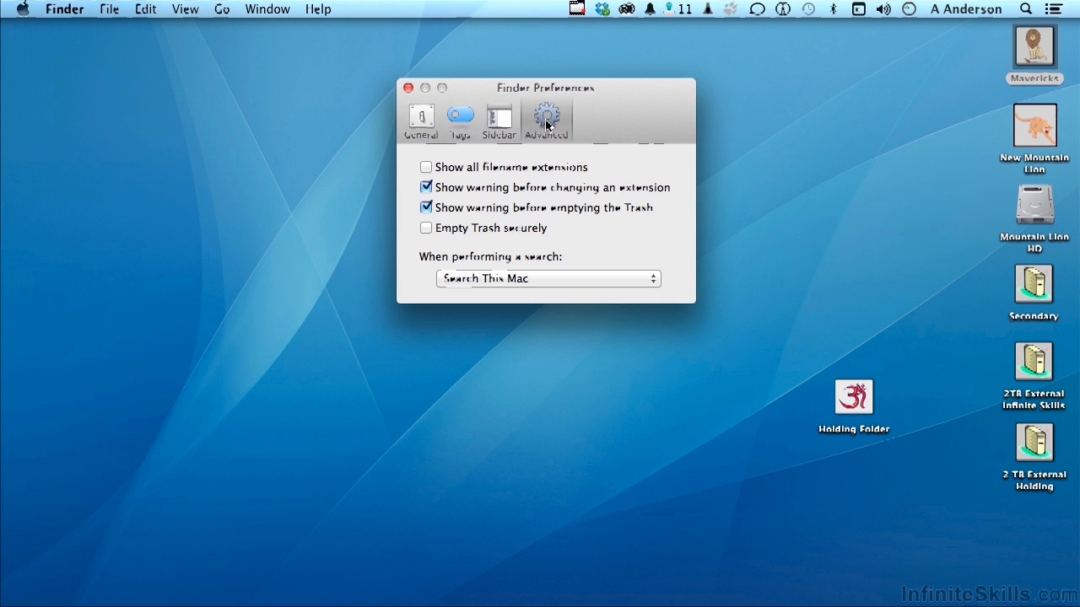
left_click(511, 281)
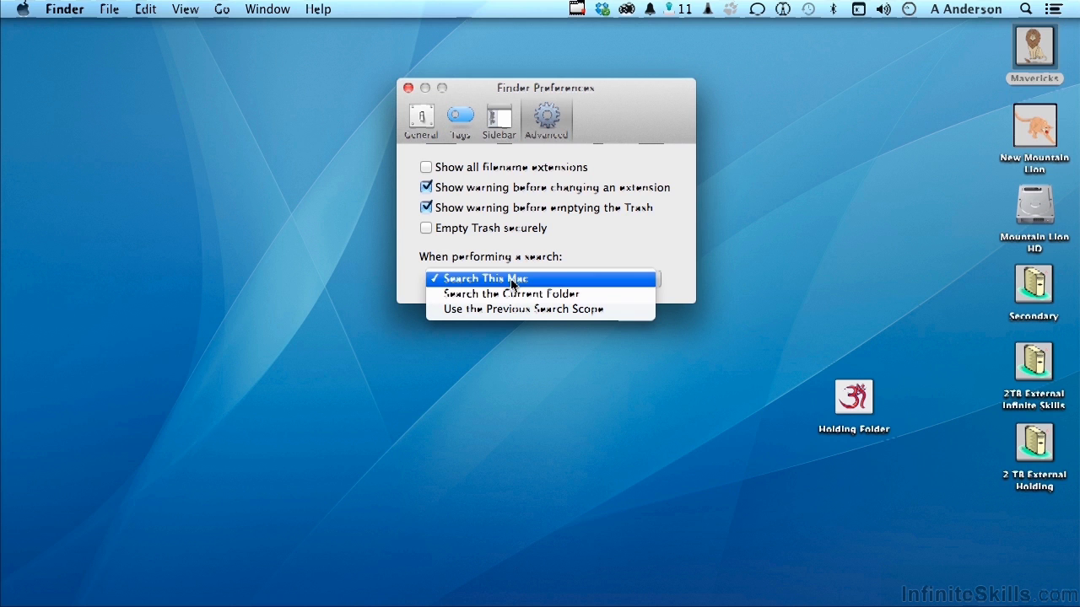
left_click(642, 133)
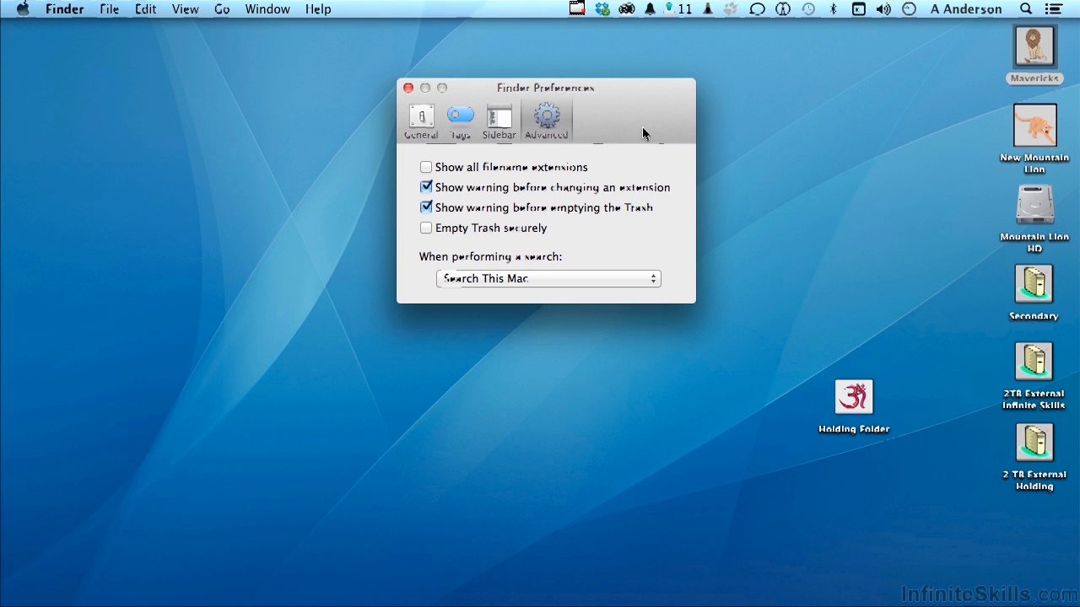